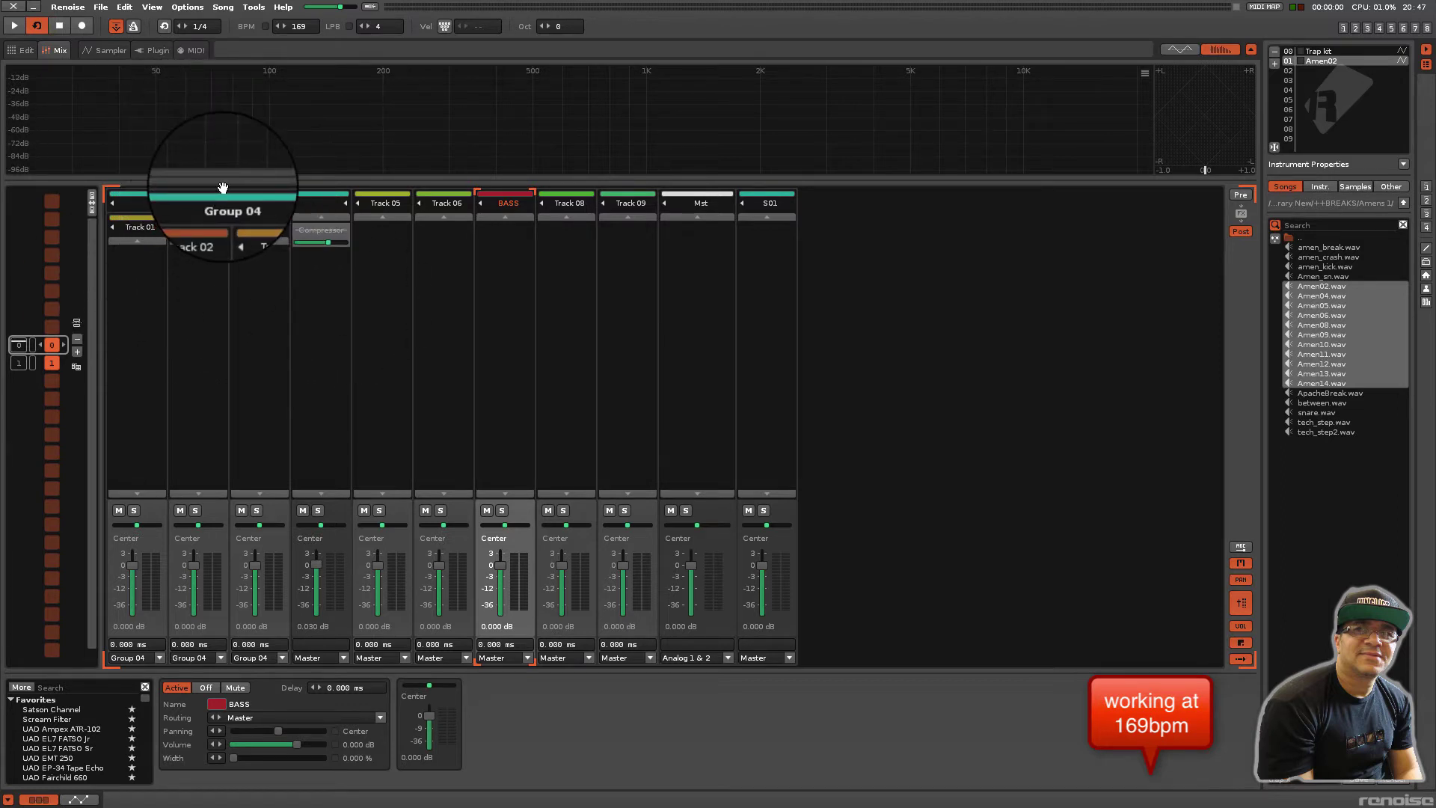
# - Select Group 04, switch to the pattern editor on Track 02 and start playback
pyautogui.click(321, 307)
pyautogui.hotkey('ctrl', 'Tab')
pyautogui.click(250, 303)
pyautogui.press('space')
# - Browse Track 02's track actions menu twice without applying anything
pyautogui.click(630, 267)
pyautogui.click(230, 253)
pyautogui.rightClick(229, 221)
pyautogui.click(468, 719)
pyautogui.rightClick(260, 201)
pyautogui.click(464, 442)
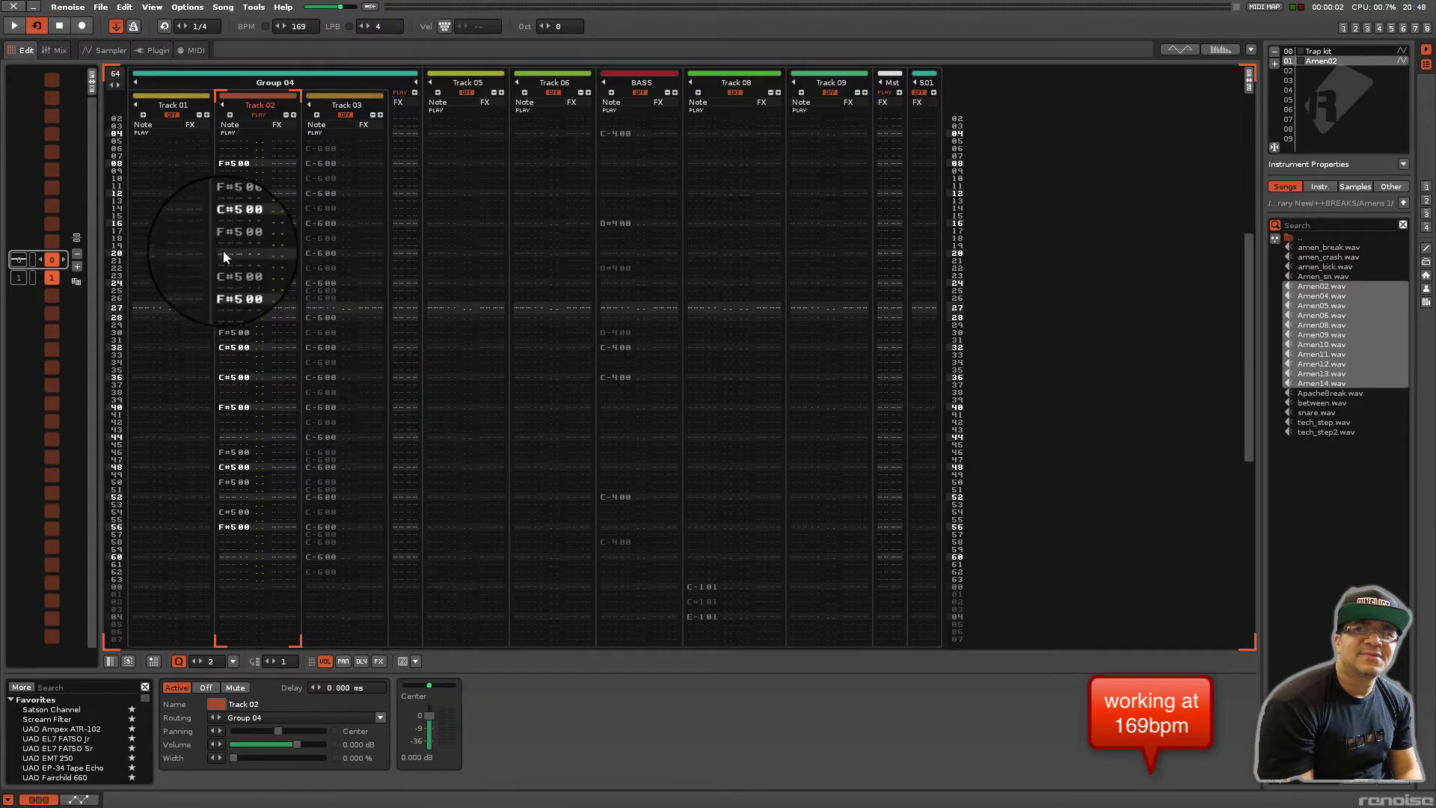
# - Duplicate Track 02 inside its group from the track actions menu
pyautogui.click(224, 250)
pyautogui.rightClick(223, 249)
pyautogui.click(426, 467)
# - Delete the F#5 note at row 08 in the original Track 02
pyautogui.click(252, 214)
pyautogui.click(244, 296)
pyautogui.press('Up')
pyautogui.press('Up')
pyautogui.press('Escape')
pyautogui.press('Delete')
pyautogui.scroll(-1, 249, 288)
pyautogui.scroll(-3, 248, 289)
pyautogui.scroll(-3, 248, 289)
pyautogui.scroll(-2, 248, 287)
pyautogui.scroll(-3, 247, 289)
pyautogui.scroll(-2, 248, 289)
pyautogui.scroll(-3, 248, 288)
pyautogui.scroll(-2, 248, 288)
pyautogui.scroll(-3, 248, 289)
pyautogui.scroll(-3, 247, 289)
pyautogui.scroll(-3, 248, 288)
pyautogui.scroll(-3, 248, 288)
pyautogui.scroll(-3, 249, 289)
pyautogui.scroll(-3, 249, 289)
pyautogui.scroll(-3, 248, 288)
pyautogui.scroll(-2, 249, 288)
pyautogui.scroll(-3, 248, 288)
pyautogui.scroll(-3, 247, 288)
# - Rename the original Track 02 to KICK and audition the #Track 02 duplicate
pyautogui.press('space')
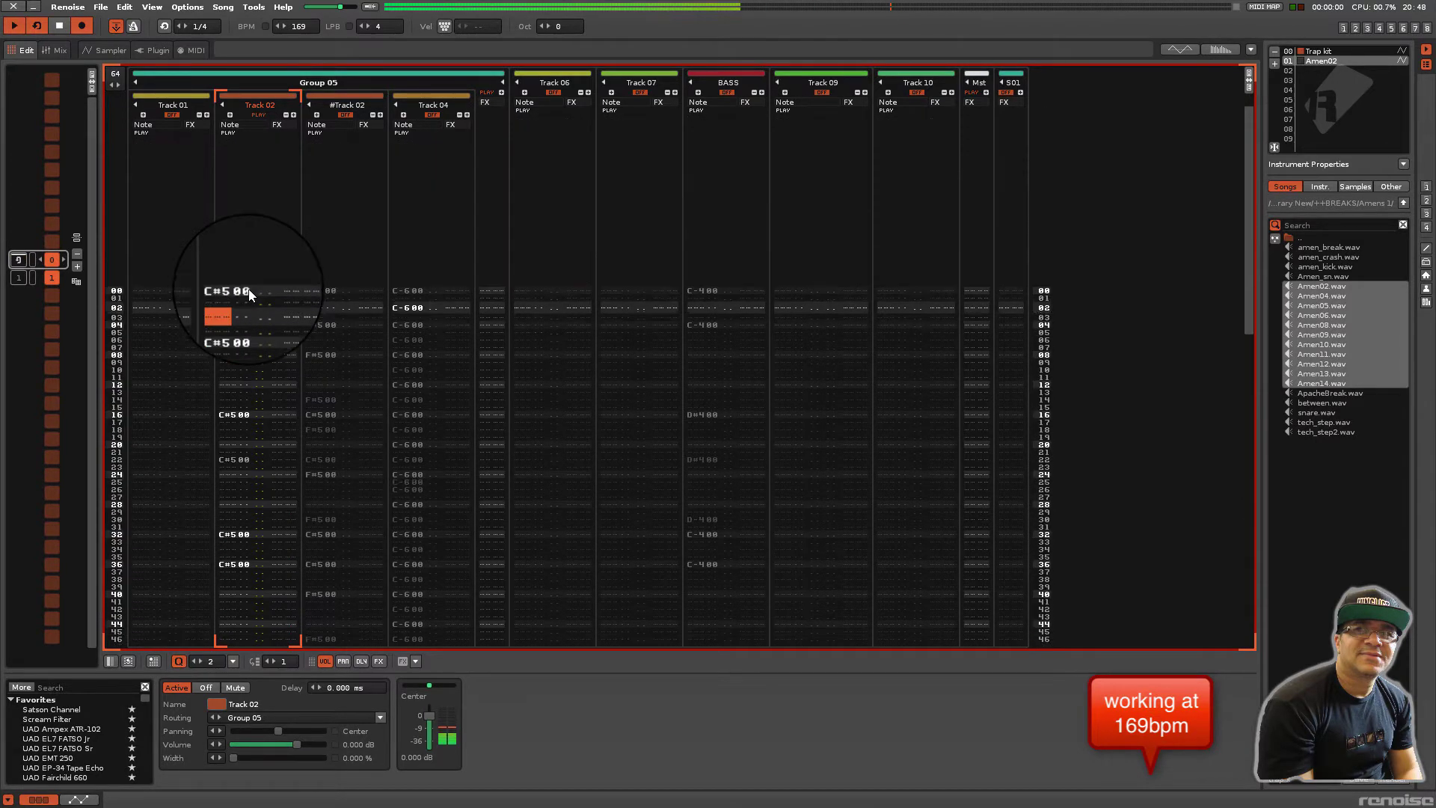
pyautogui.doubleClick(252, 104)
pyautogui.write('KICK')
pyautogui.press('Return')
pyautogui.click(345, 132)
pyautogui.press('space')
pyautogui.press('Escape')
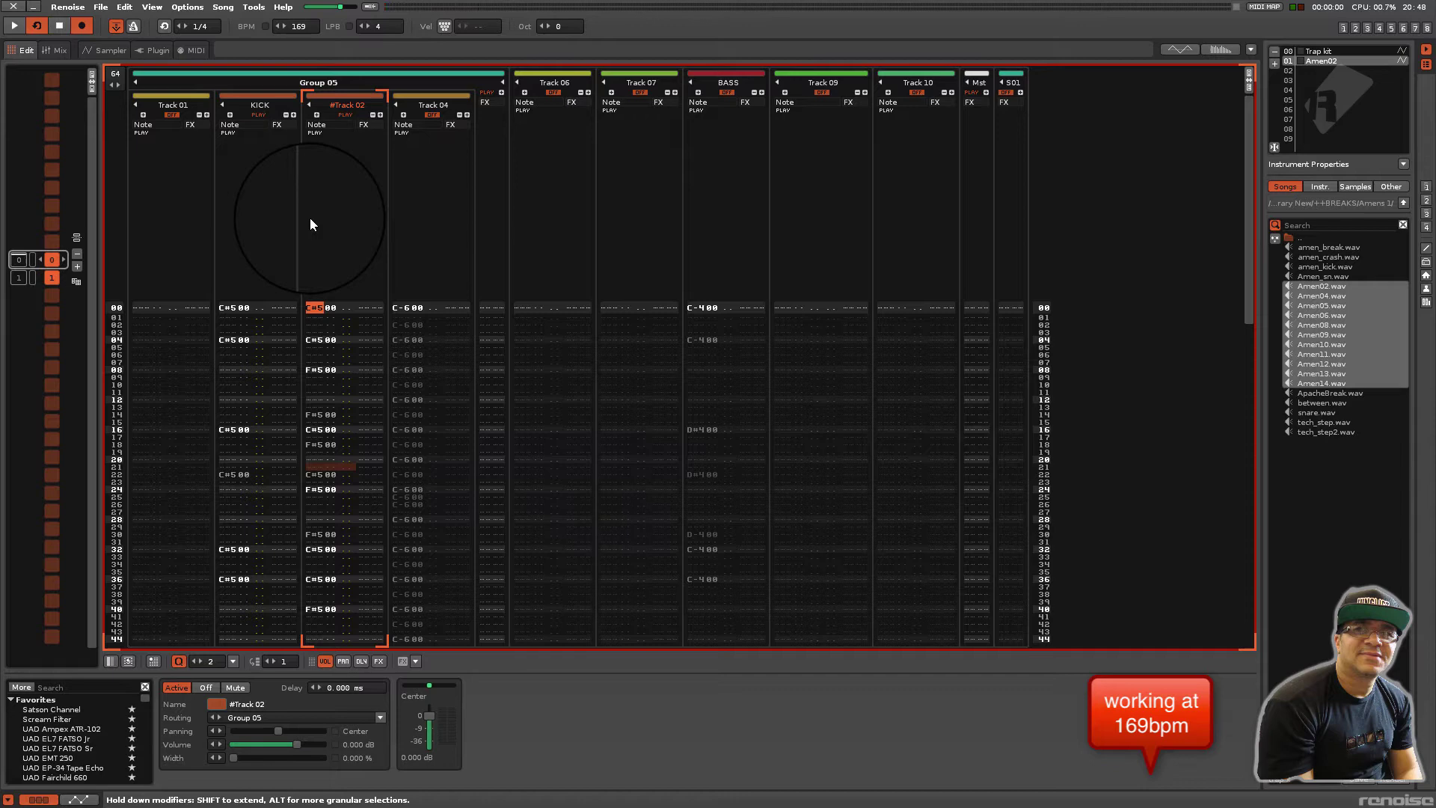
pyautogui.press('space')
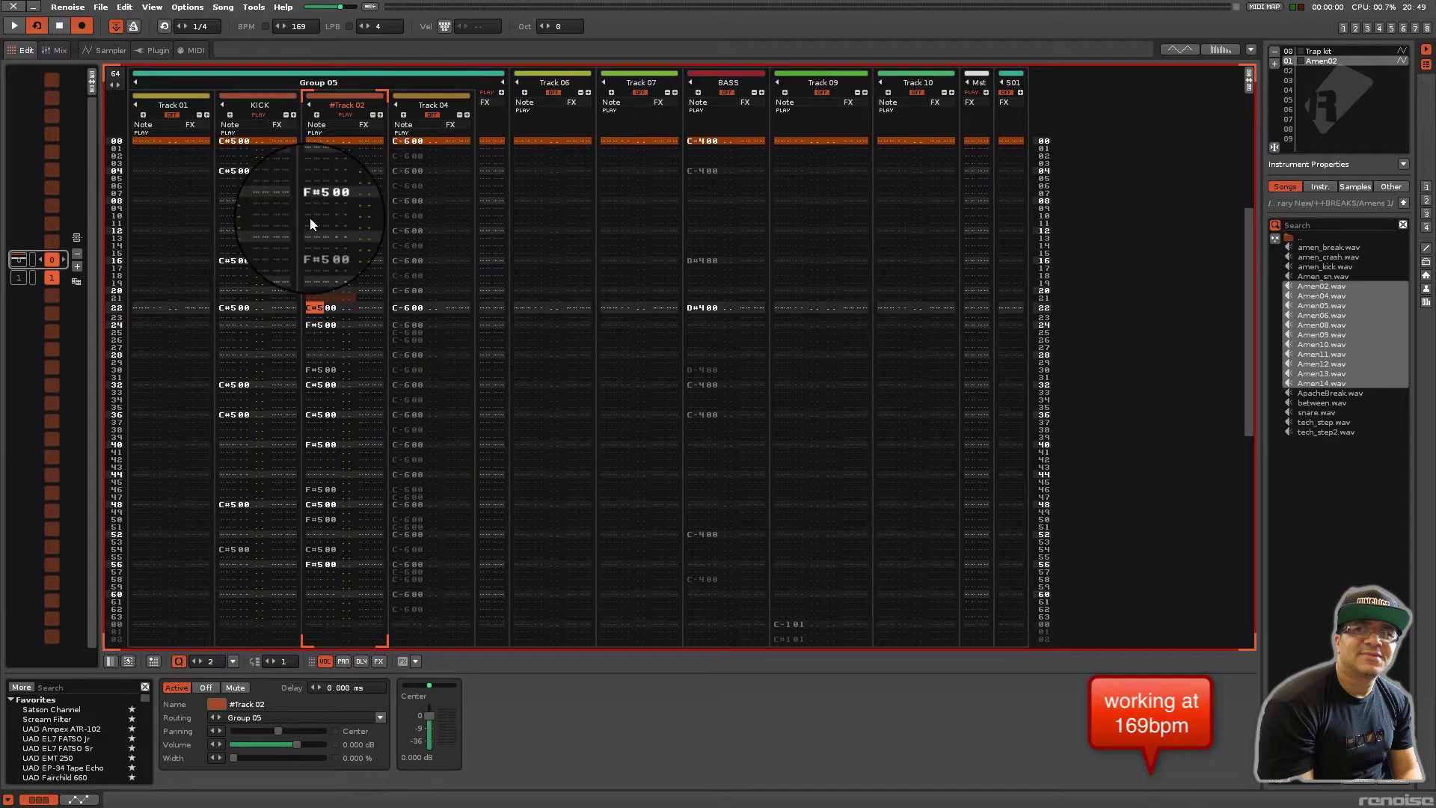
# - Unmute Track 04 and BASS, and rename #Track 02 to SNARE
pyautogui.click(433, 115)
pyautogui.click(730, 93)
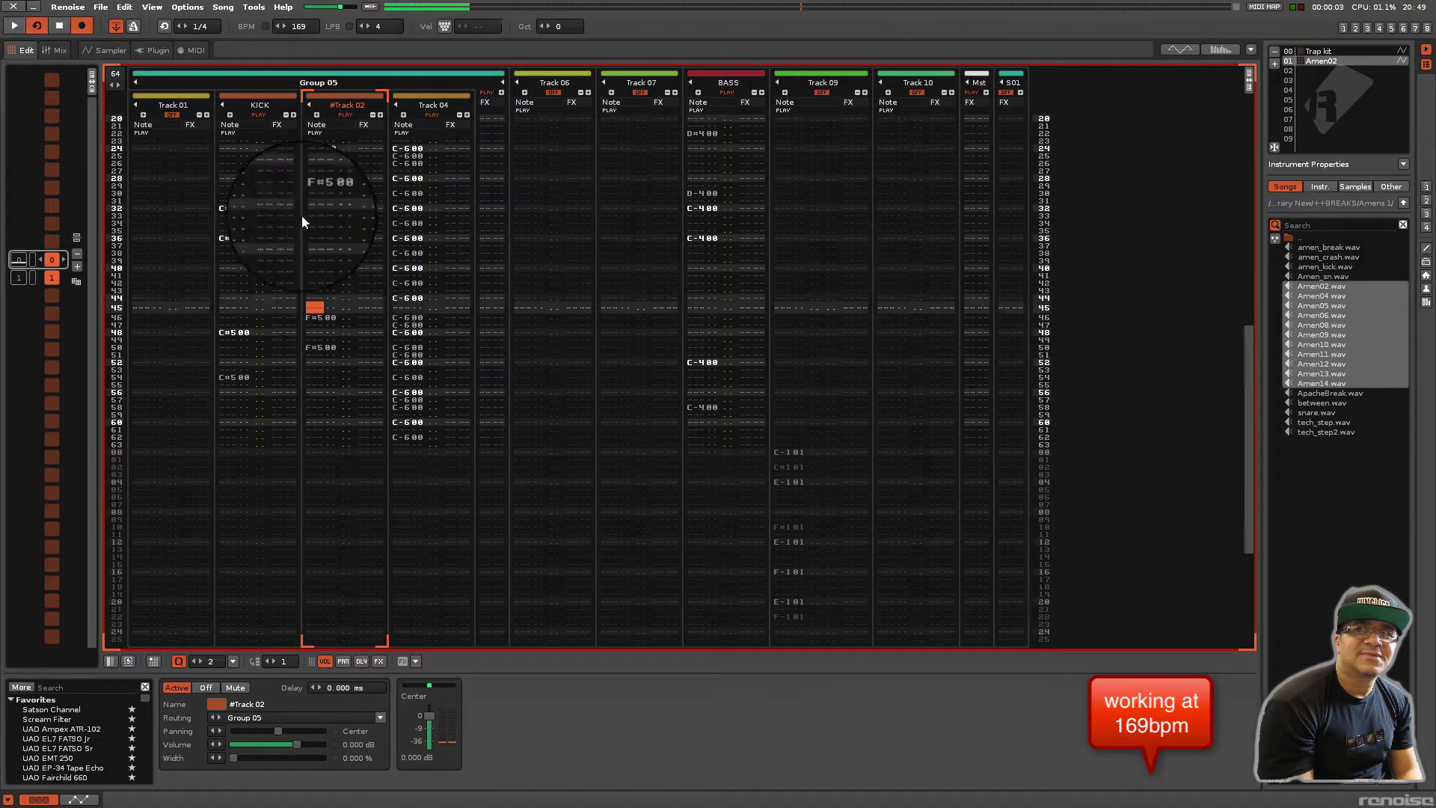
pyautogui.doubleClick(336, 105)
pyautogui.press('BackSpace')
pyautogui.write('SNARE')
pyautogui.press('Return')
pyautogui.scroll(5, 321, 225)
pyautogui.scroll(3, 322, 245)
# - Duplicate the SNARE track from its actions menu, creating #SNARE
pyautogui.rightClick(315, 284)
pyautogui.click(337, 235)
pyautogui.rightClick(320, 251)
pyautogui.click(537, 465)
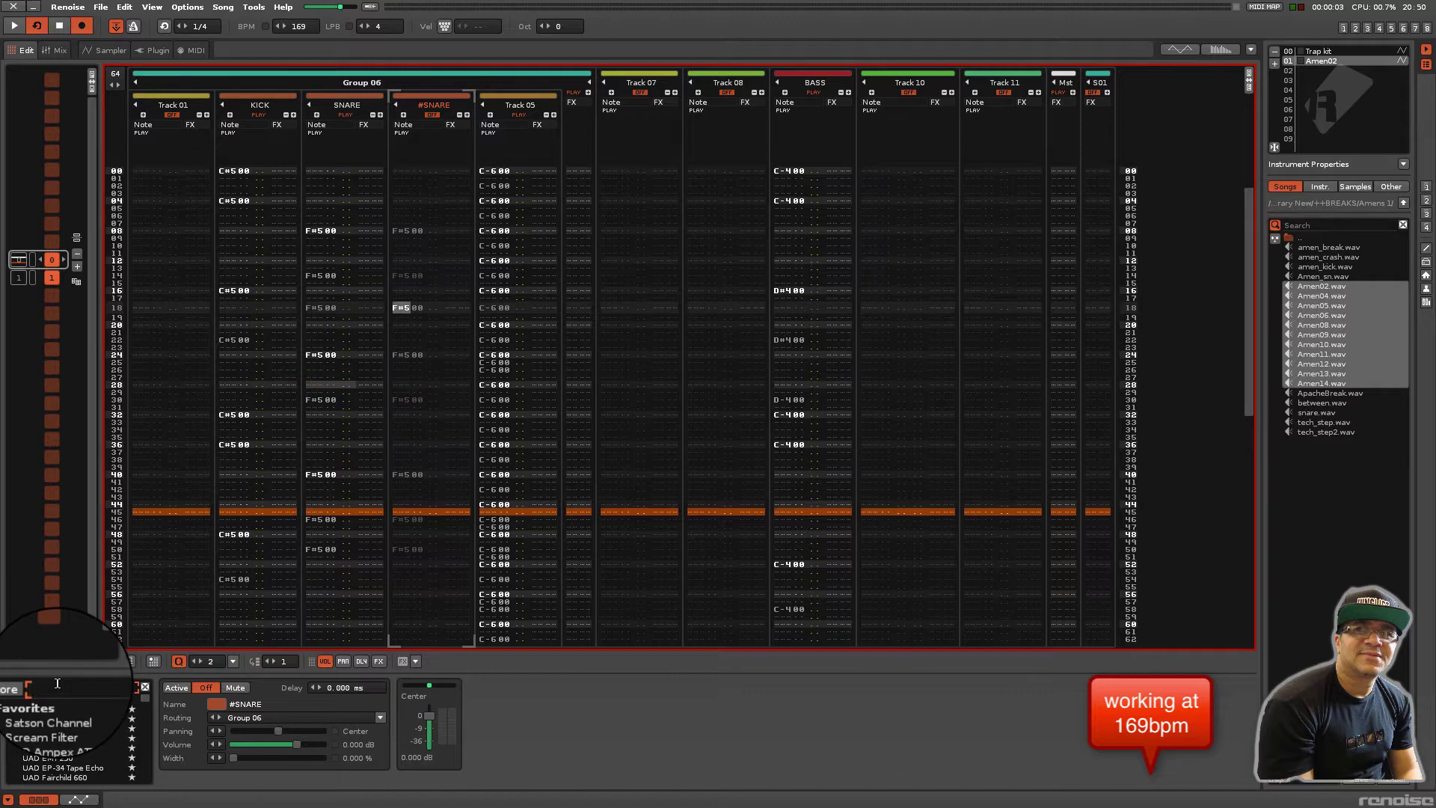
pyautogui.write('COMPRE')
# - Add a Bus Compressor to #SNARE, enable and solo the track, and play
pyautogui.doubleClick(57, 722)
pyautogui.click(433, 115)
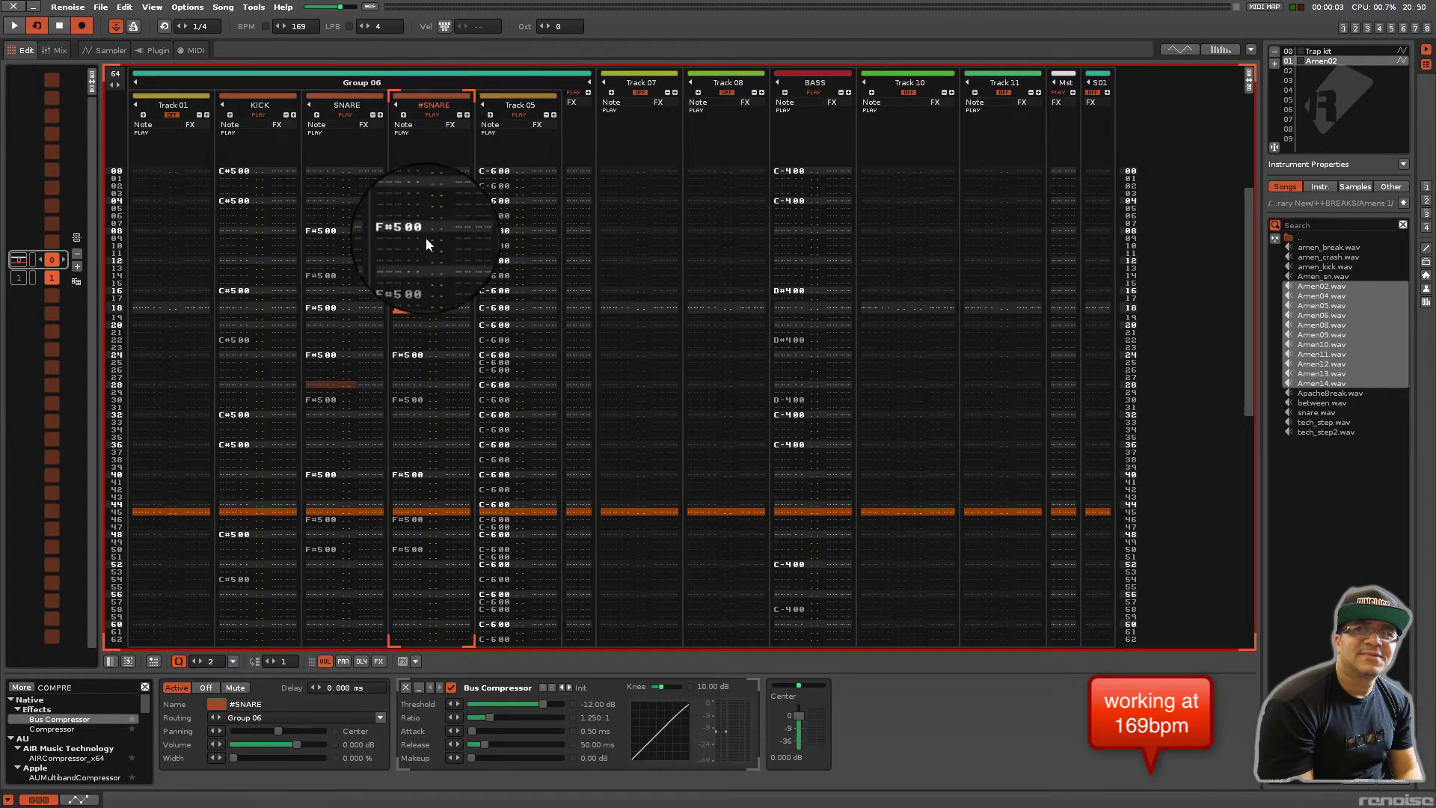
pyautogui.rightClick(425, 238)
pyautogui.click(648, 715)
pyautogui.press('space')
# - Load the COMP SNARE compressor preset and compare SNARE against #SNARE
pyautogui.click(587, 685)
pyautogui.click(621, 679)
pyautogui.click(429, 114)
pyautogui.click(352, 116)
pyautogui.click(349, 115)
pyautogui.click(430, 115)
# - Tune threshold to about -43 dB, knee to about 24.5 dB, and lower the ratio
pyautogui.moveTo(533, 704); pyautogui.dragTo(504, 704)
pyautogui.moveTo(507, 704); pyautogui.dragTo(519, 702)
pyautogui.click(433, 113)
pyautogui.click(431, 115)
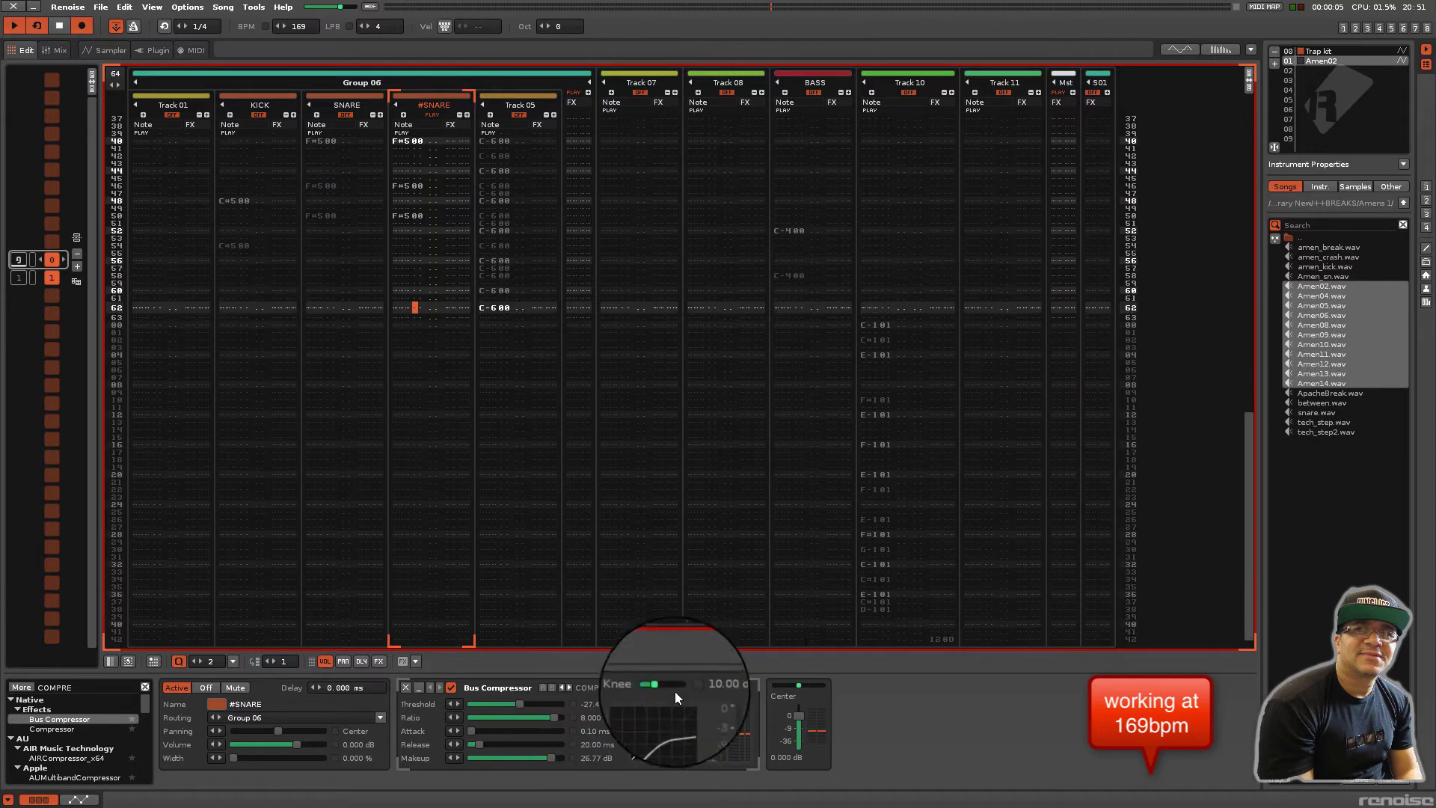
pyautogui.moveTo(662, 682); pyautogui.dragTo(675, 687)
pyautogui.moveTo(565, 719); pyautogui.dragTo(531, 719)
pyautogui.moveTo(514, 703); pyautogui.dragTo(494, 702)
pyautogui.press('F3')
# - Set #SNARE compressor makeup to 30 dB; toggle Track 06, BASS and Track 05 mutes
pyautogui.moveTo(562, 760); pyautogui.dragTo(574, 760)
pyautogui.click(436, 513)
pyautogui.click(436, 513)
pyautogui.click(607, 511)
pyautogui.click(366, 510)
# - Rename Track 05 to HATS and compare Group 06 and HATS muted and unmuted
pyautogui.click(380, 225)
pyautogui.press('BackSpace')
pyautogui.press('Return')
pyautogui.click(424, 513)
pyautogui.click(426, 512)
pyautogui.click(362, 511)
pyautogui.click(359, 510)
# - Solo SNARE, then #SNARE, then turn soloing off
pyautogui.click(321, 254)
pyautogui.click(343, 304)
pyautogui.click(259, 511)
pyautogui.click(318, 513)
pyautogui.click(319, 512)
# - Raise the #SNARE fader to about -35 dB and compare it muted and unmuted
pyautogui.moveTo(319, 563); pyautogui.dragTo(320, 615)
pyautogui.moveTo(316, 614); pyautogui.dragTo(318, 567)
pyautogui.click(303, 512)
pyautogui.click(303, 512)
# - Copy from #SNARE, enable the Group 06 compressor and lower the group volume slightly
pyautogui.rightClick(319, 255)
pyautogui.click(349, 281)
pyautogui.press('space')
pyautogui.click(451, 234)
pyautogui.click(454, 688)
pyautogui.moveTo(438, 572); pyautogui.dragTo(438, 574)
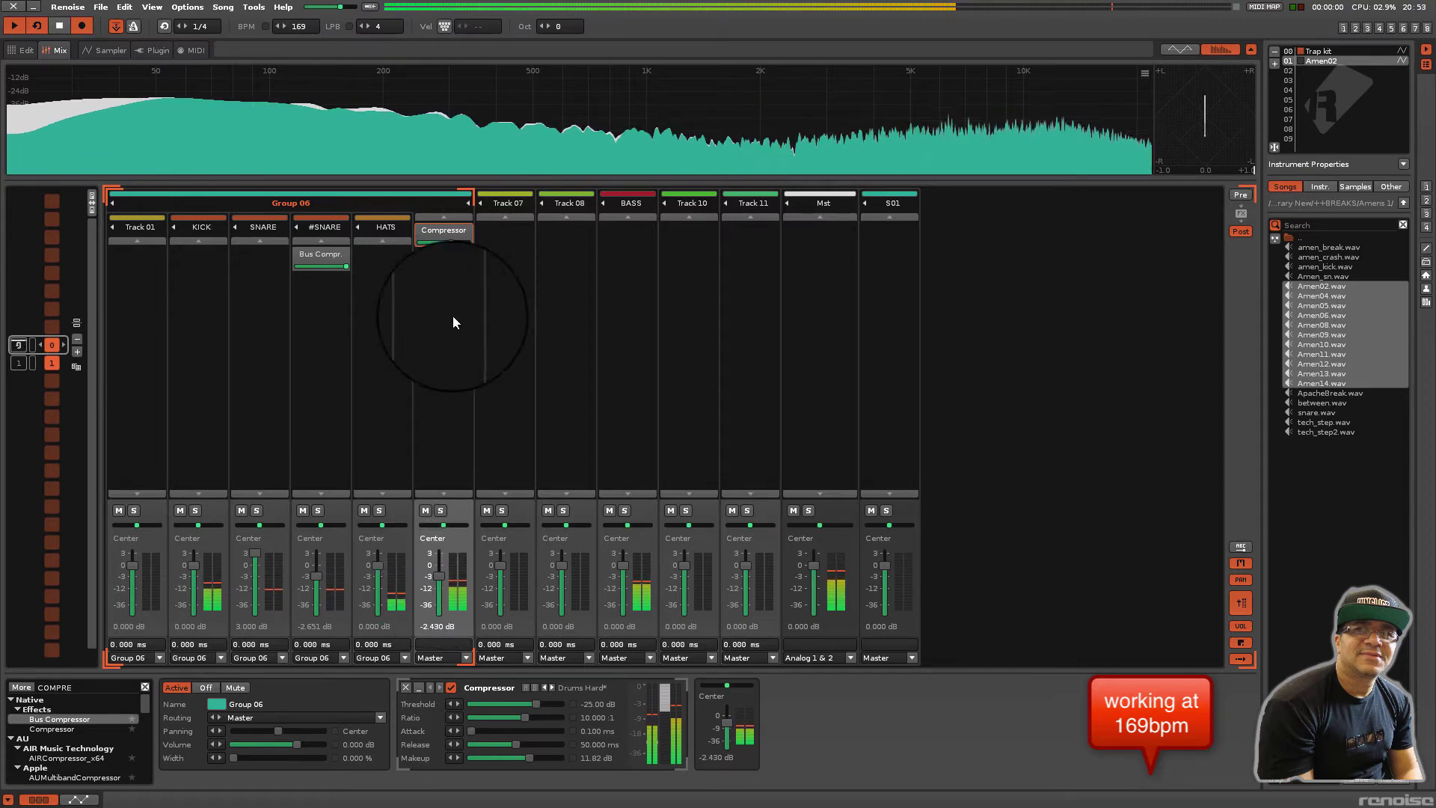
# - Paste the group's compressor onto BASS and set BASS to about -1 dB
pyautogui.rightClick(437, 223)
pyautogui.rightClick(633, 303)
pyautogui.click(688, 337)
pyautogui.moveTo(625, 563); pyautogui.dragTo(625, 568)
pyautogui.moveTo(621, 549); pyautogui.dragTo(621, 542)
# - Duplicate BASS, bypass #BASS's compressor, set #BASS to -8.41 dB, and stop playback
pyautogui.rightClick(632, 391)
pyautogui.click(805, 610)
pyautogui.click(452, 685)
pyautogui.click(672, 511)
pyautogui.moveTo(677, 565); pyautogui.dragTo(684, 583)
pyautogui.moveTo(684, 586); pyautogui.dragTo(684, 590)
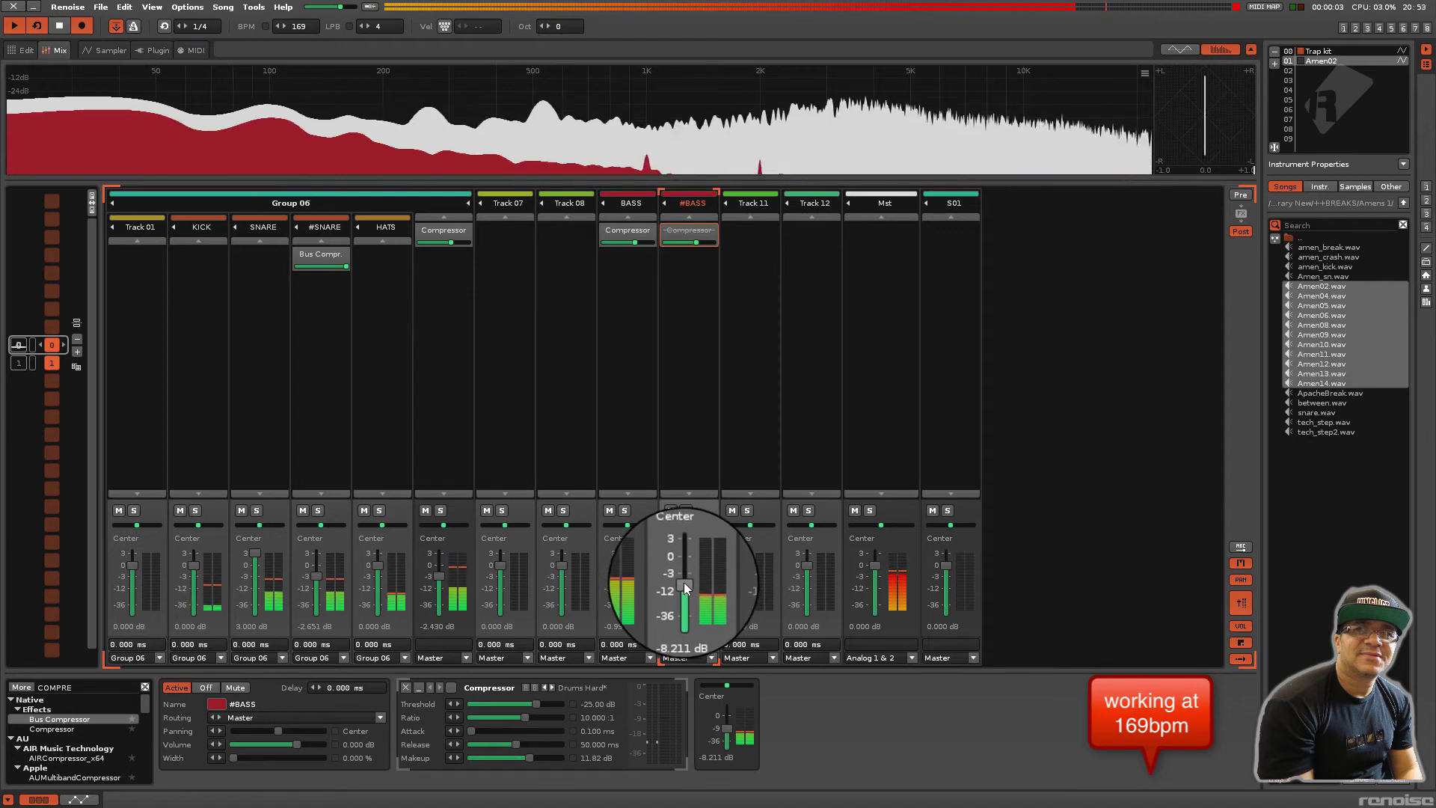
pyautogui.moveTo(683, 581); pyautogui.dragTo(685, 584)
pyautogui.press('space')
pyautogui.click(296, 413)
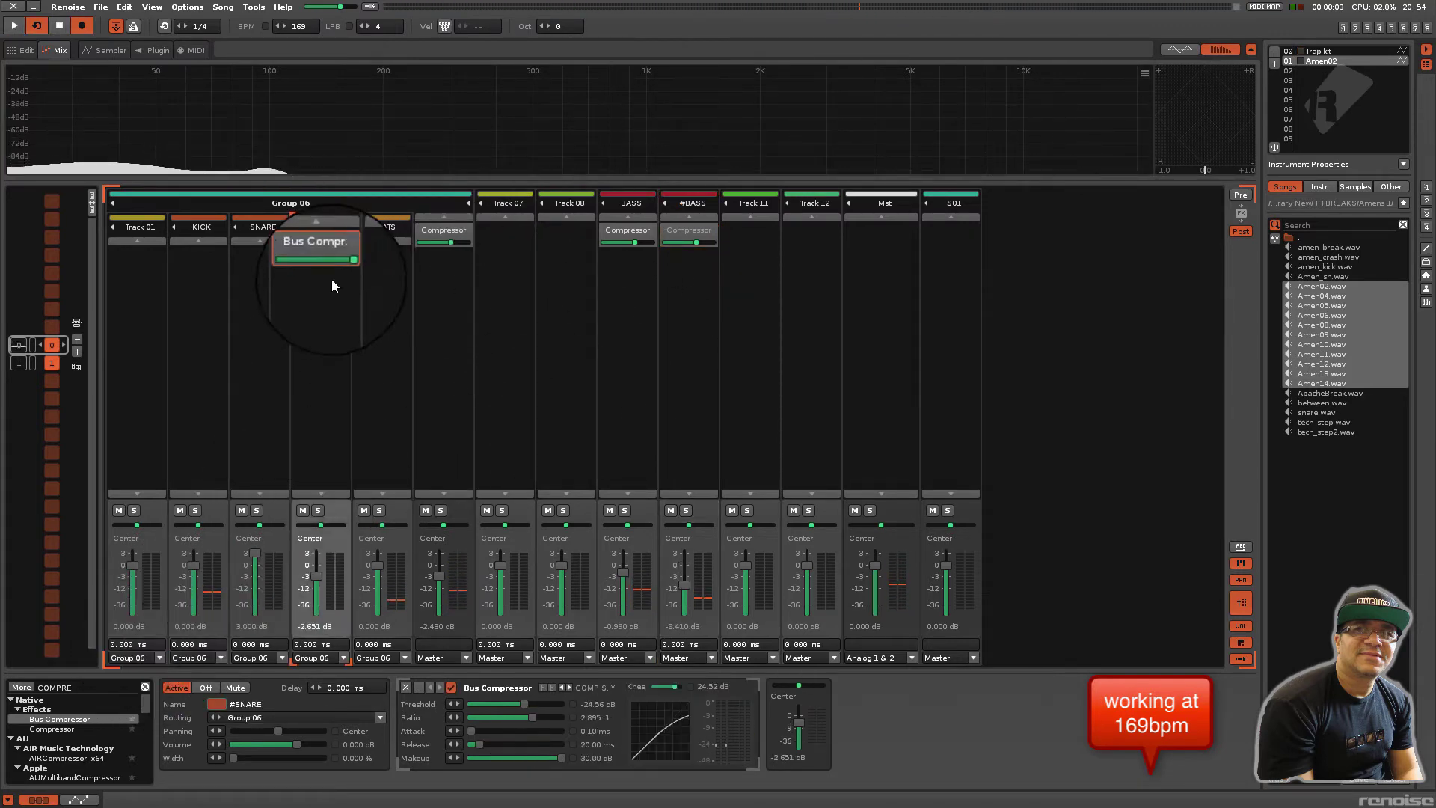
pyautogui.click(318, 511)
pyautogui.press('space')
pyautogui.press('space')
pyautogui.click(255, 509)
pyautogui.press('space')
pyautogui.click(255, 509)
pyautogui.press('space')
pyautogui.click(317, 510)
pyautogui.press('space')
pyautogui.click(303, 505)
pyautogui.press('space')
pyautogui.scroll(-3, 93, 731)
# - Drop a Reverb after the Bus Compressor on #SNARE and audition it
pyautogui.moveTo(41, 759); pyautogui.dragTo(304, 399)
pyautogui.press('space')
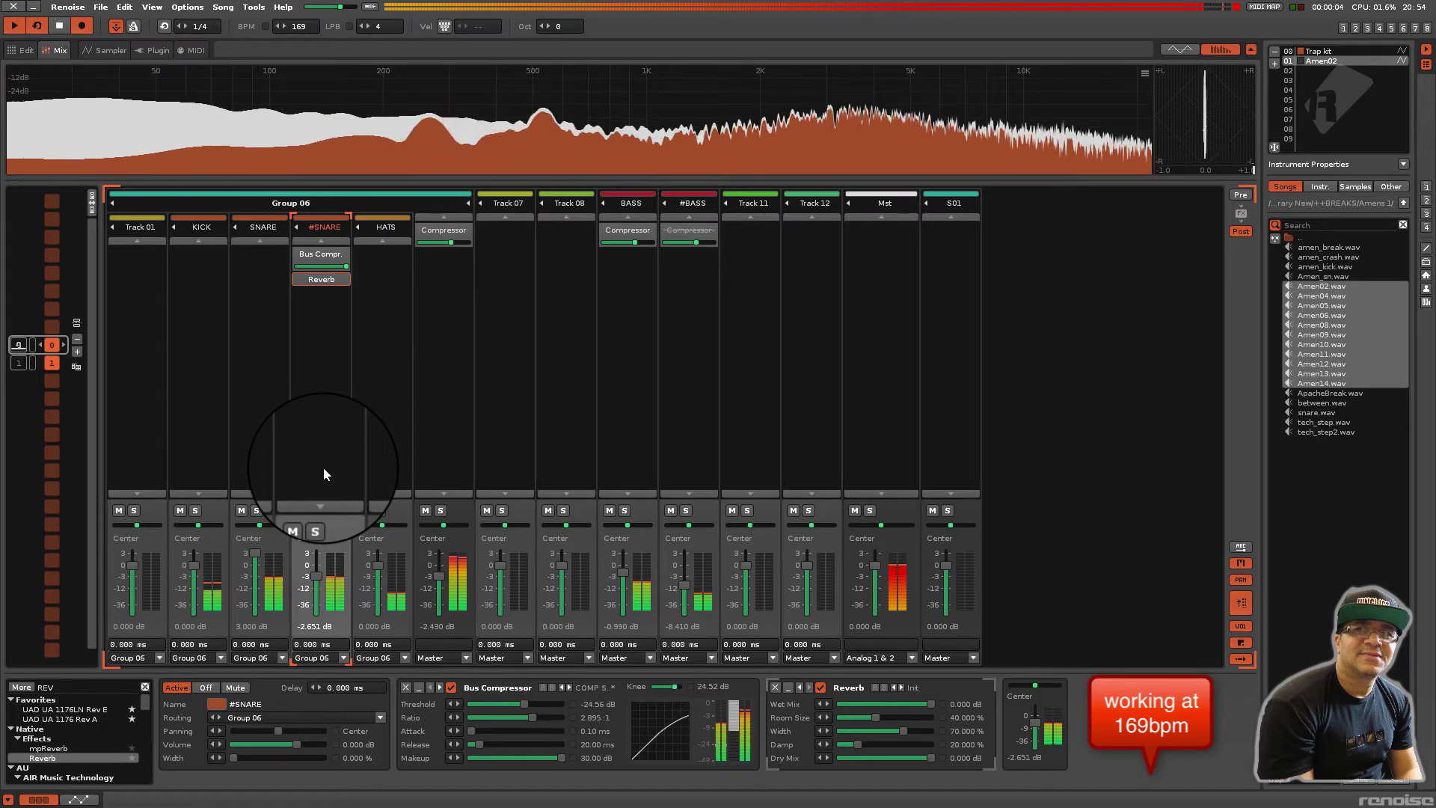
pyautogui.press('space')
pyautogui.press('space')
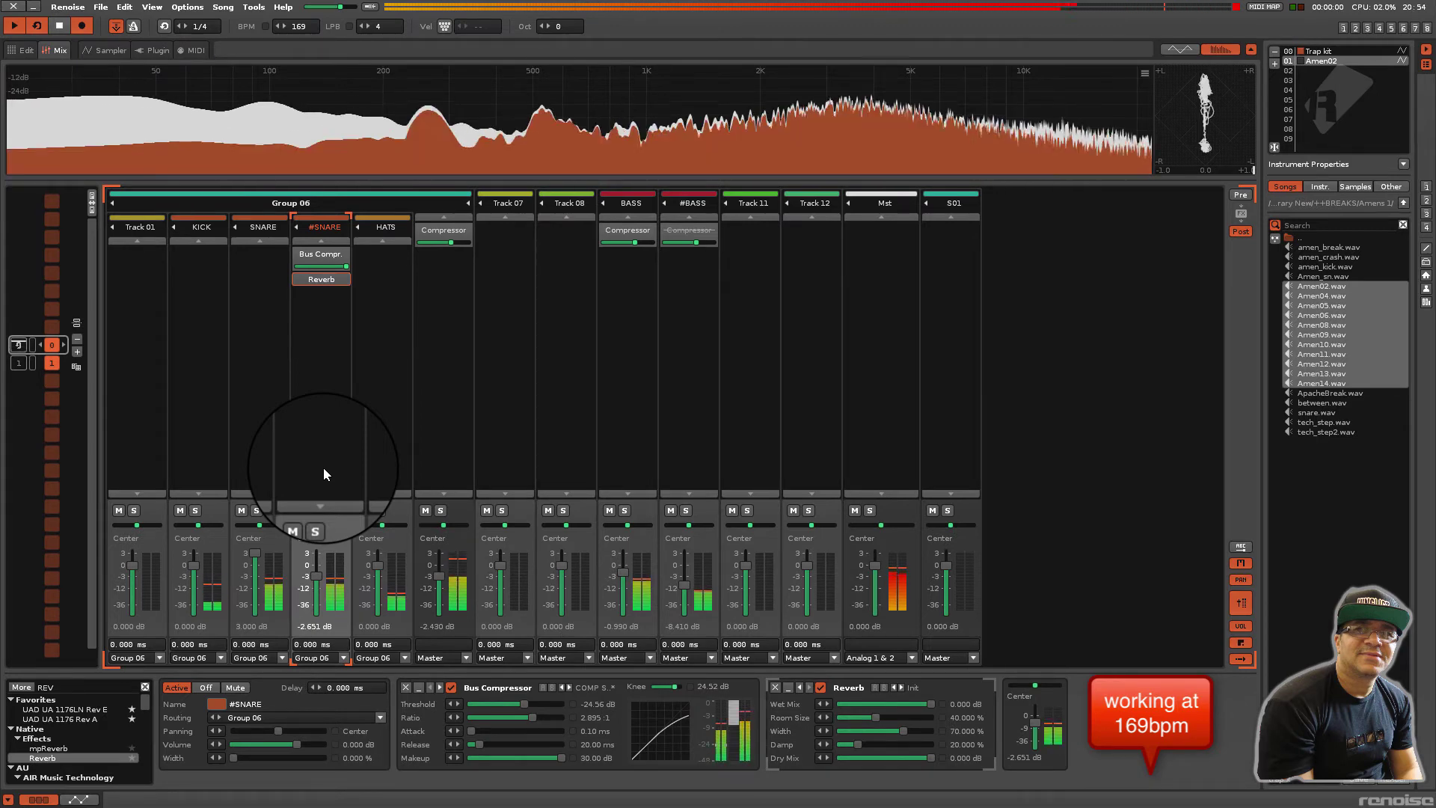
pyautogui.press('space')
pyautogui.press('space')
pyautogui.press('space')
pyautogui.press('space')
# - Show the pattern editor and rename Track 11 to AMEN
pyautogui.click(1355, 29)
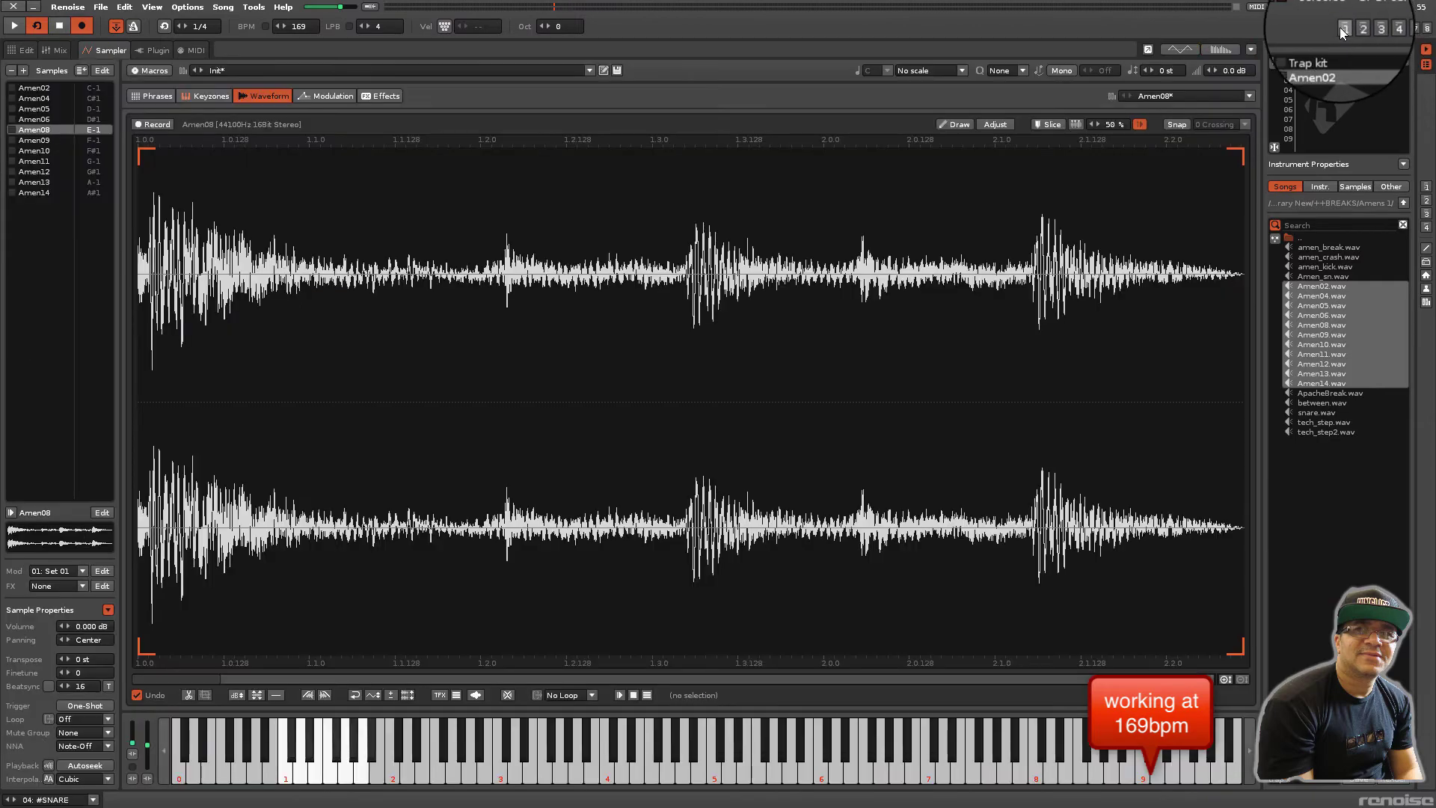
pyautogui.press('space')
pyautogui.click(1352, 28)
pyautogui.click(957, 298)
pyautogui.doubleClick(993, 82)
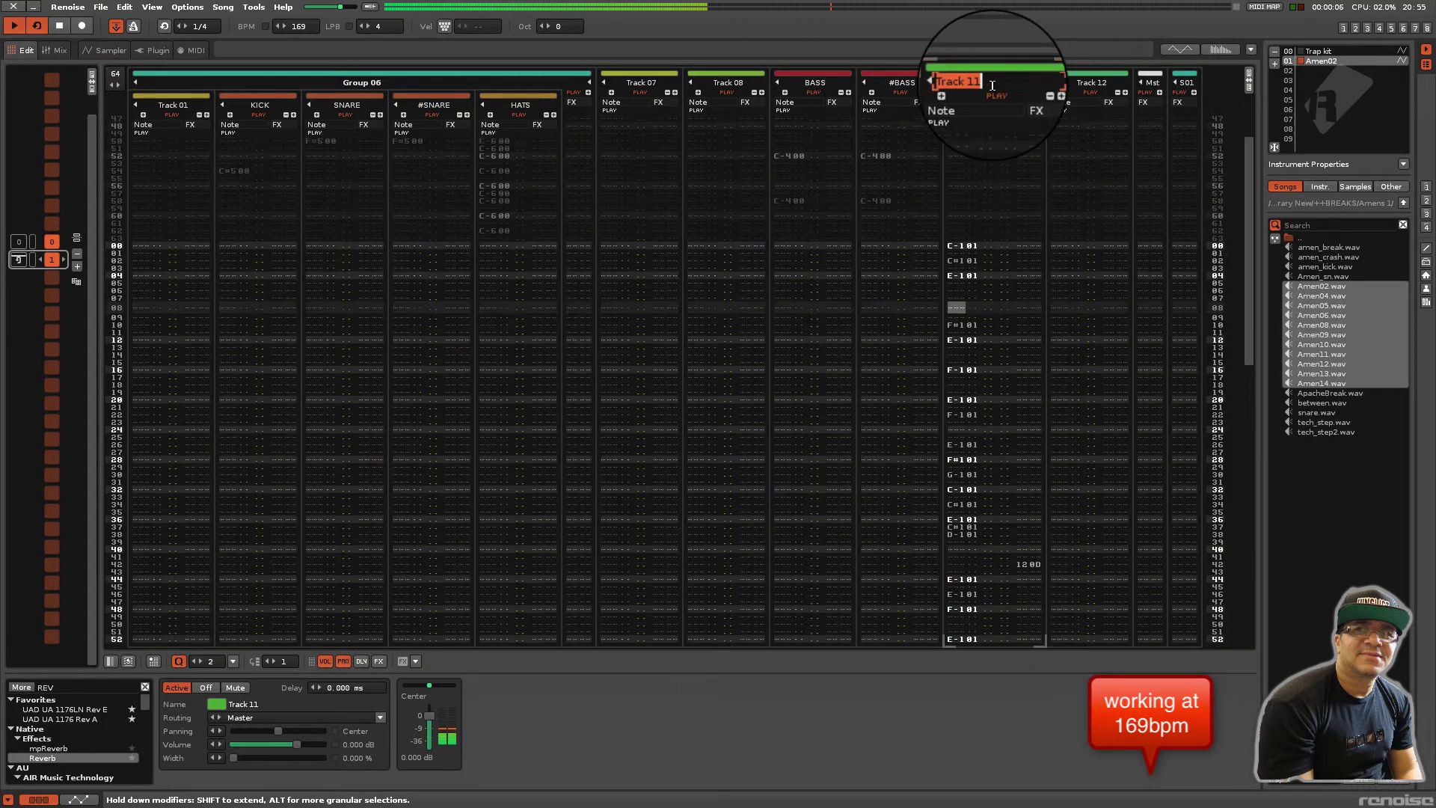
pyautogui.write('AMEN')
pyautogui.press('Return')
pyautogui.rightClick(964, 271)
# - Duplicate the AMEN track and clear the old DSP search text
pyautogui.click(1198, 463)
pyautogui.click(83, 688)
pyautogui.press('BackSpace')
pyautogui.write('OMPRE')
pyautogui.scroll(3, 69, 742)
# - Add a Bus Compressor to #AMEN, show the mixer and start playback
pyautogui.moveTo(68, 720); pyautogui.dragTo(539, 718)
pyautogui.click(1354, 28)
pyautogui.click(1356, 29)
pyautogui.press('space')
# - Solo #AMEN and set its Bus Compressor threshold to about -57 dB with 30 dB makeup
pyautogui.moveTo(800, 564)
pyautogui.mouseDown()
pyautogui.moveTo(801, 609)
pyautogui.moveTo(803, 575)
pyautogui.mouseUp()
pyautogui.click(804, 513)
pyautogui.moveTo(807, 579); pyautogui.dragTo(806, 571)
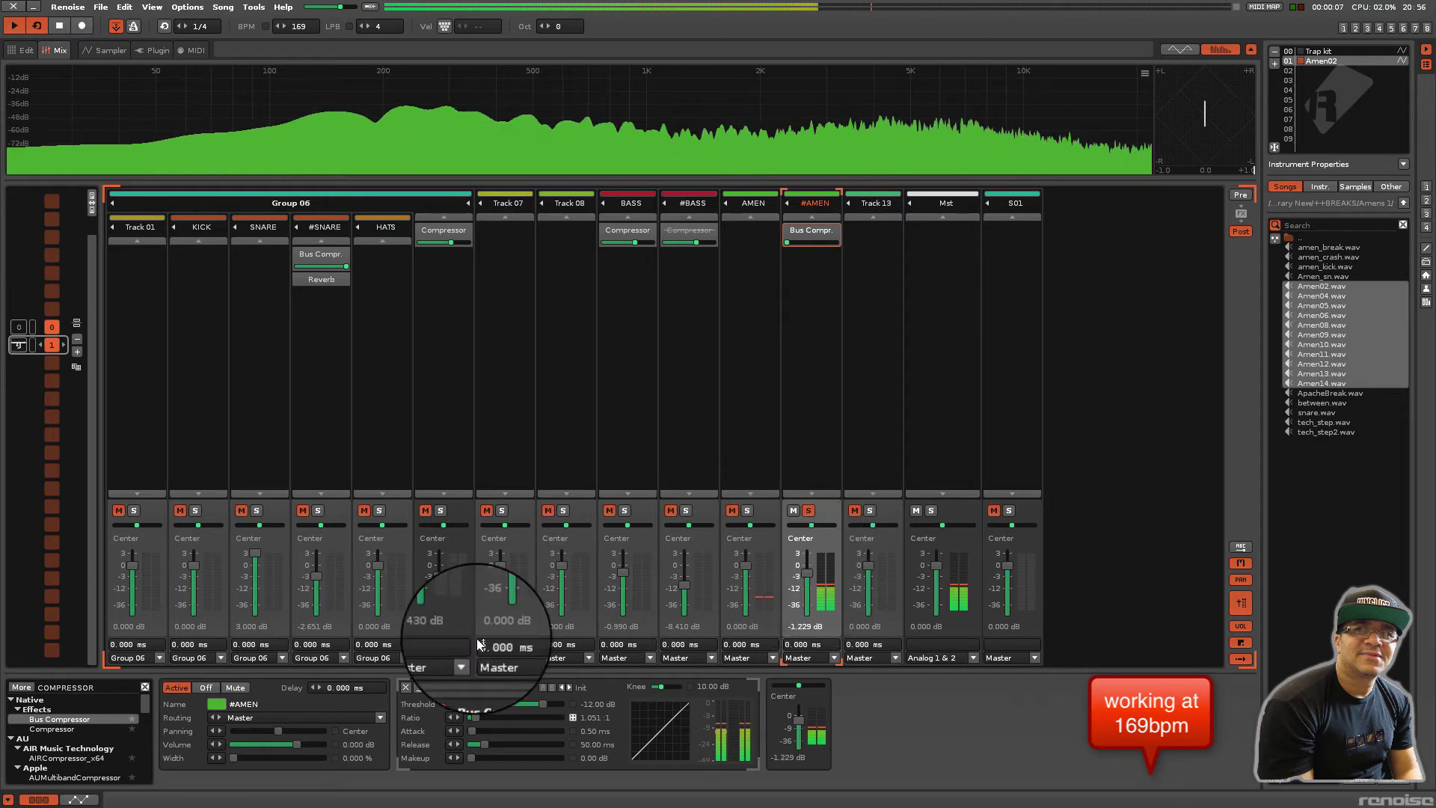
pyautogui.moveTo(543, 703); pyautogui.dragTo(476, 703)
pyautogui.moveTo(472, 757); pyautogui.dragTo(515, 758)
# - Set the #AMEN track volume to about -14 dB and check it by muting and unmuting
pyautogui.moveTo(806, 571); pyautogui.dragTo(807, 609)
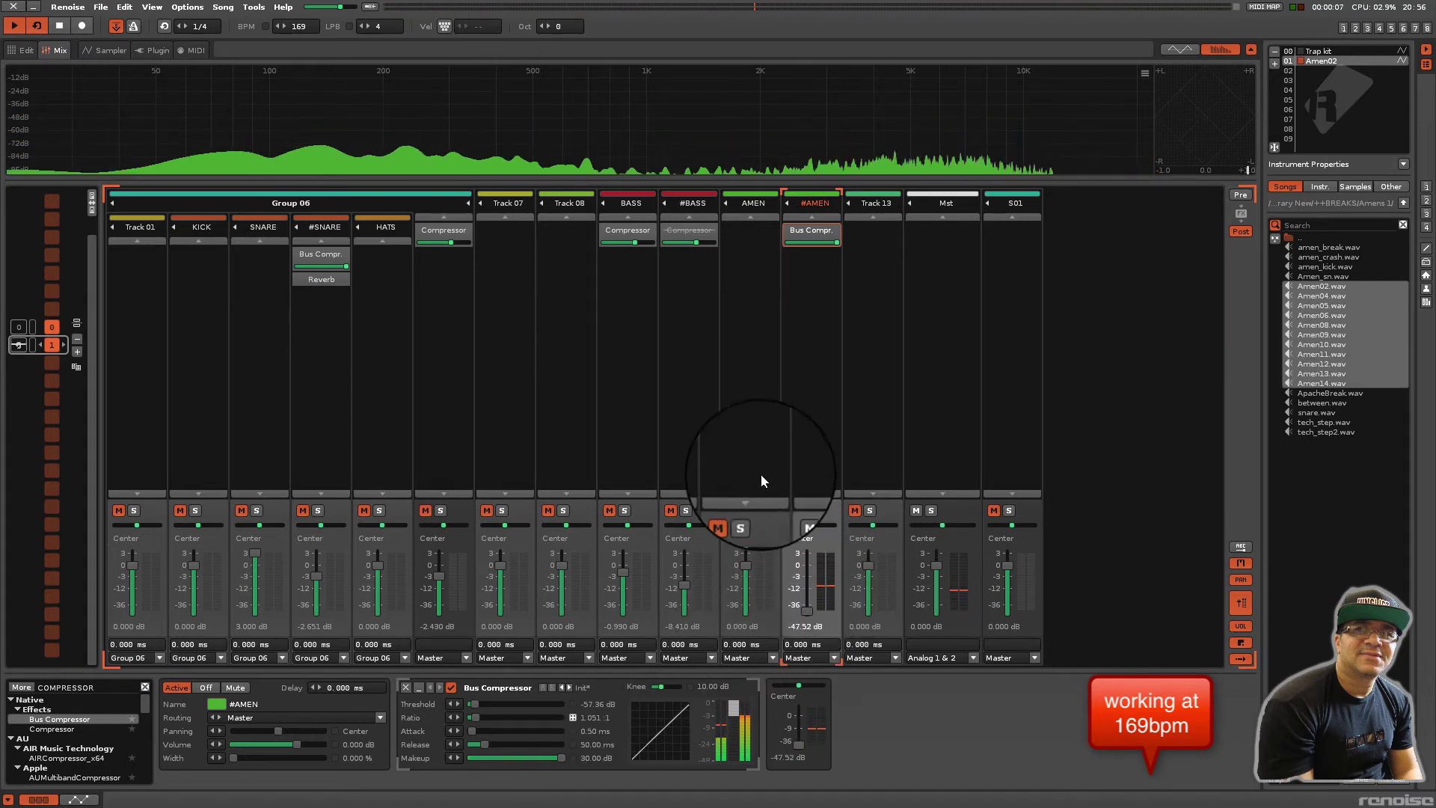
pyautogui.moveTo(805, 613); pyautogui.dragTo(807, 588)
pyautogui.click(795, 511)
pyautogui.click(795, 511)
# - Select the AMEN and #AMEN notes in the pattern editor
pyautogui.click(1345, 30)
pyautogui.click(970, 255)
pyautogui.keyDown('shift'); pyautogui.click(1081, 585); pyautogui.keyUp('shift')
pyautogui.moveTo(1251, 264); pyautogui.dragTo(1230, 84)
# - Inspect the Rendered Sample 01 waveform in the Sampler, then clear the note selection
pyautogui.rightClick(978, 290)
pyautogui.click(1238, 672)
pyautogui.press('F3')
pyautogui.click(1344, 29)
pyautogui.click(977, 306)
# - Undo an accidentally added pattern and insert an empty Track 12 after AMEN
pyautogui.click(77, 265)
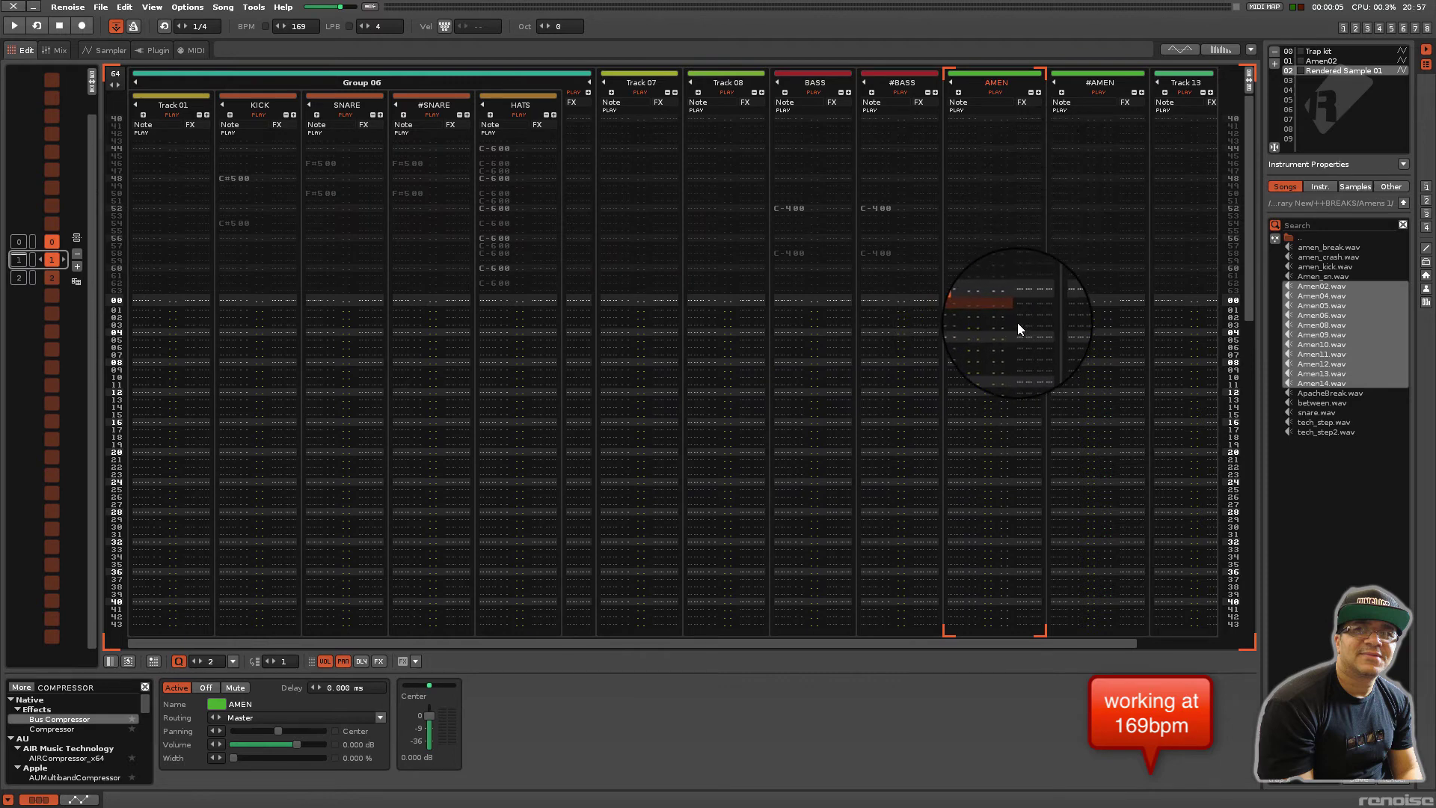
pyautogui.hotkey('ctrl', 'z')
pyautogui.hotkey('ctrl', 't')
# - Mute #AMEN and play the song back without it
pyautogui.press('space')
pyautogui.press('space')
pyautogui.click(1178, 89)
pyautogui.press('space')
pyautogui.click(975, 130)
pyautogui.click(1347, 27)
pyautogui.press('space')
# - Select the whole AMEN note column and apply a command from its context menu
pyautogui.click(1343, 26)
pyautogui.click(969, 271)
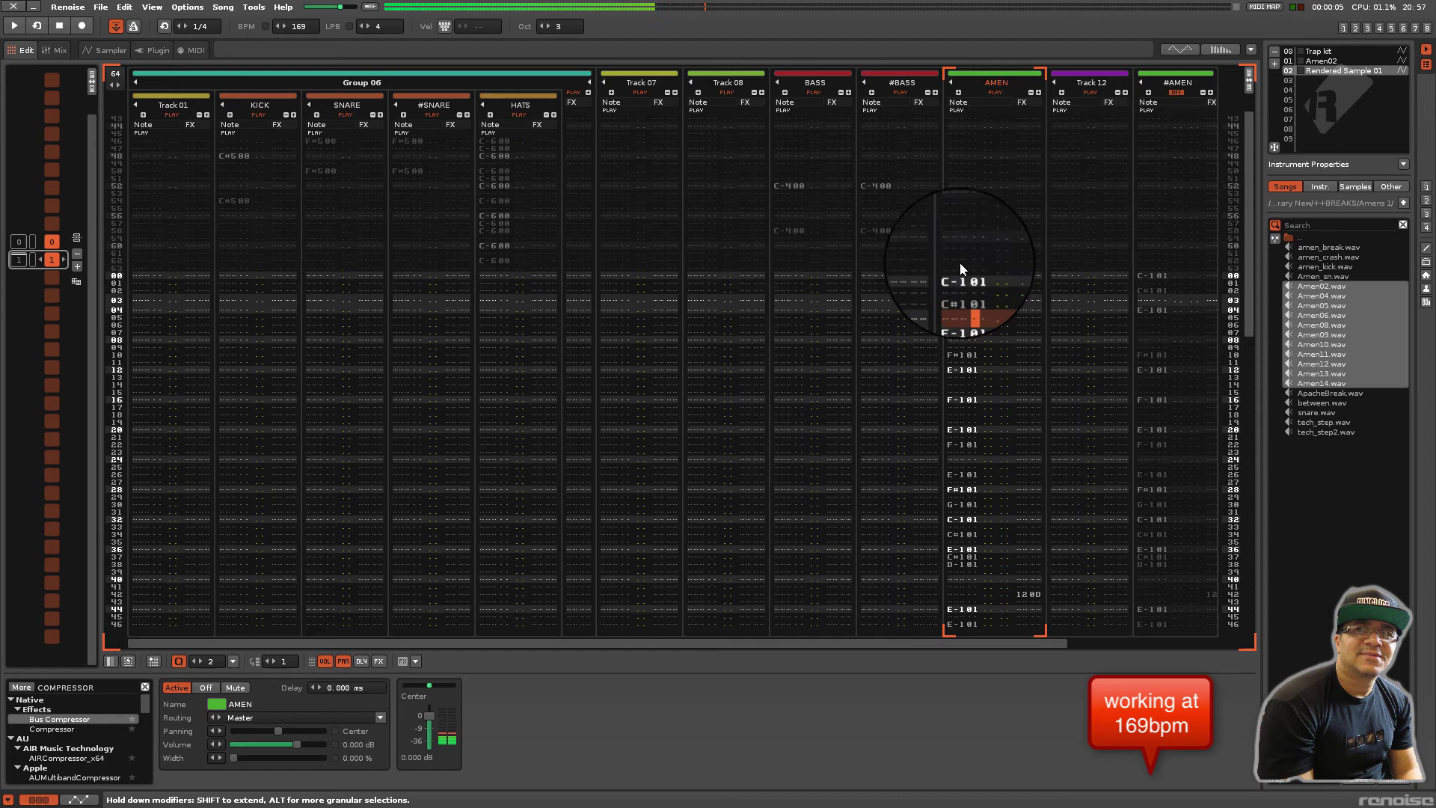
pyautogui.scroll(-8, 951, 370)
pyautogui.rightClick(970, 518)
pyautogui.click(963, 171)
pyautogui.scroll(-3, 938, 402)
pyautogui.doubleClick(962, 599)
pyautogui.rightClick(975, 222)
pyautogui.click(1041, 294)
# - Move to Track 12, browse Rendered Samples 01 and 02, and preview playback
pyautogui.click(1087, 297)
pyautogui.click(1056, 297)
pyautogui.click(1325, 73)
pyautogui.click(1323, 81)
pyautogui.press('space')
pyautogui.press('space')
pyautogui.click(23, 278)
# - Select AMEN, Track 12 and #AMEN across the pattern and render them to a new sample
pyautogui.press('space')
pyautogui.press('space')
pyautogui.click(956, 138)
pyautogui.hotkey('ctrl', 'a')
pyautogui.press('space')
pyautogui.press('space')
pyautogui.rightClick(983, 279)
pyautogui.click(1036, 345)
# - Audition Rendered Sample 03 in the sample editor and apply a processing command to Rendered Sample 02
pyautogui.click(1367, 31)
pyautogui.click(1329, 83)
pyautogui.click(1330, 96)
pyautogui.press('q')
pyautogui.click(1330, 80)
pyautogui.rightClick(705, 299)
pyautogui.click(1013, 514)
pyautogui.click(1317, 95)
pyautogui.scroll(1, 1319, 95)
# - Play a note to audition Rendered Sample 02, then return to the pattern editor
pyautogui.click(1321, 79)
pyautogui.press('q')
pyautogui.click(1348, 27)
# - Switch focus from Renoise to Finder with Cmd+Tab
pyautogui.press('super+Tab')
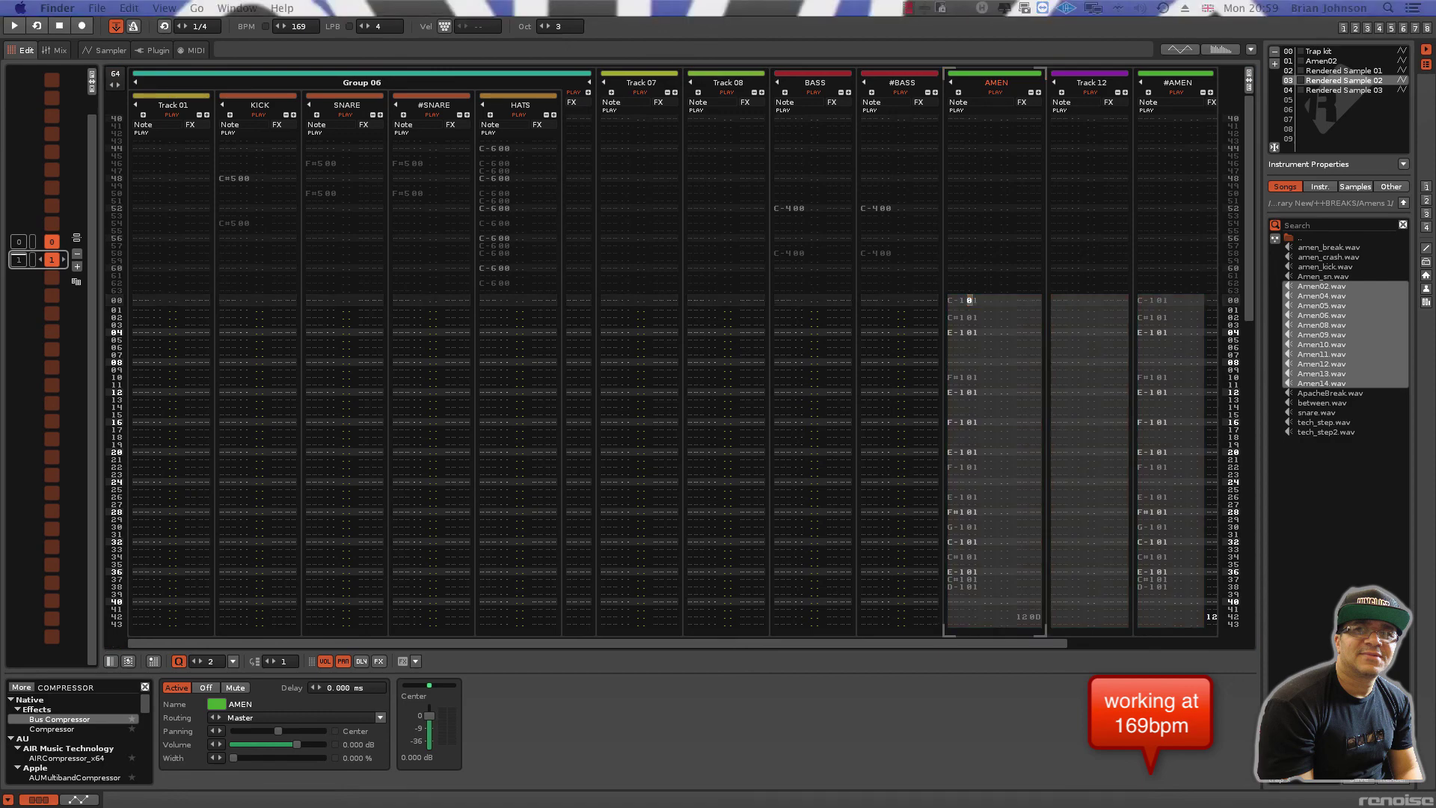